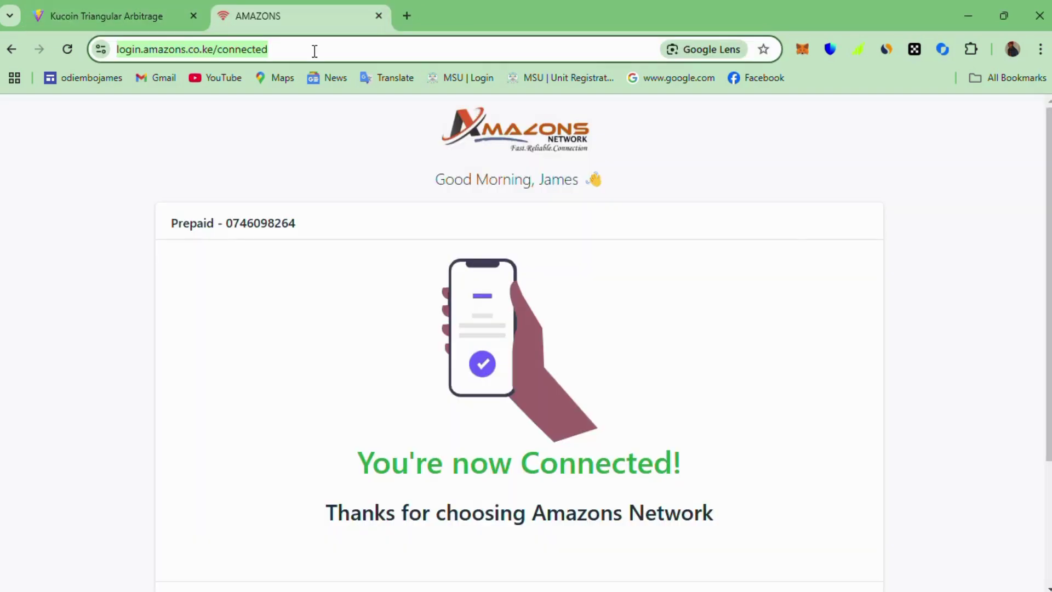
{"action": "type", "text": "nodej"}
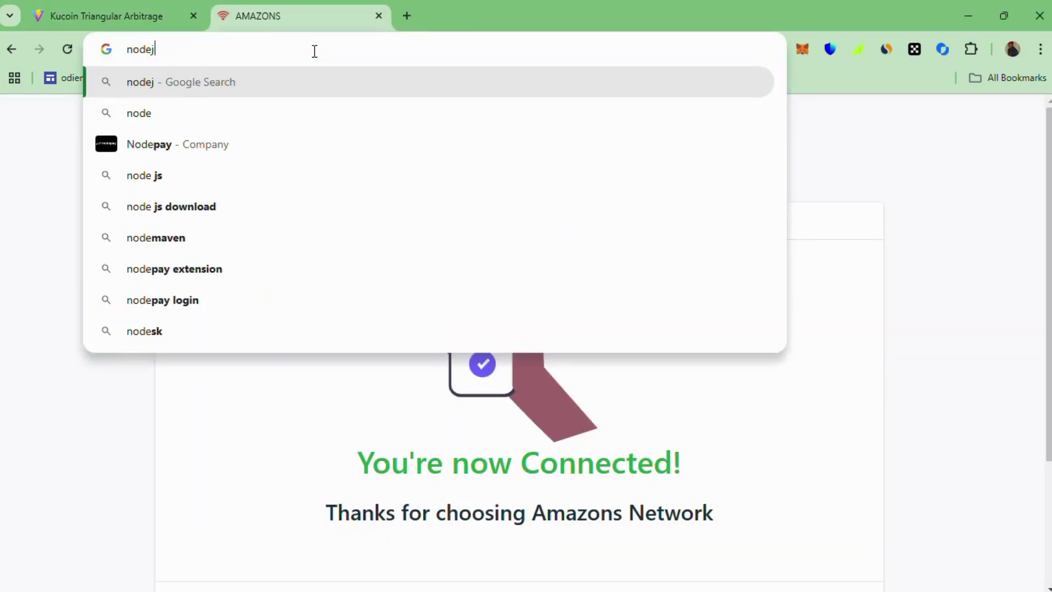
{"action": "type", "text": "s"}
Search for nodejs, open nodejs.org, and close the Kucoin Triangular Arbitrage tab
{"action": "key", "text": "Return"}
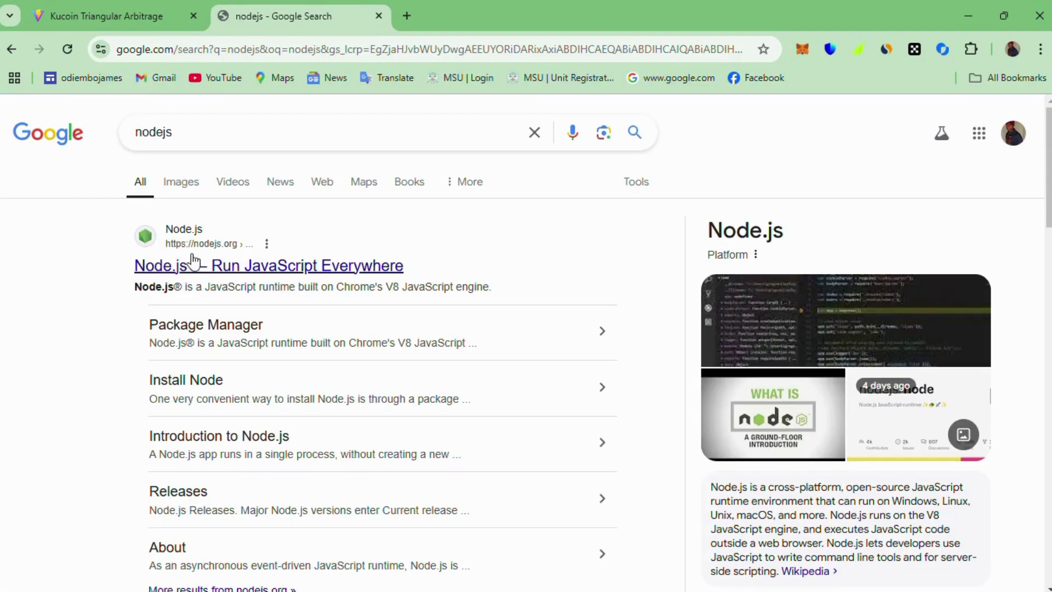
{"action": "left_click", "coordinate": [195, 272]}
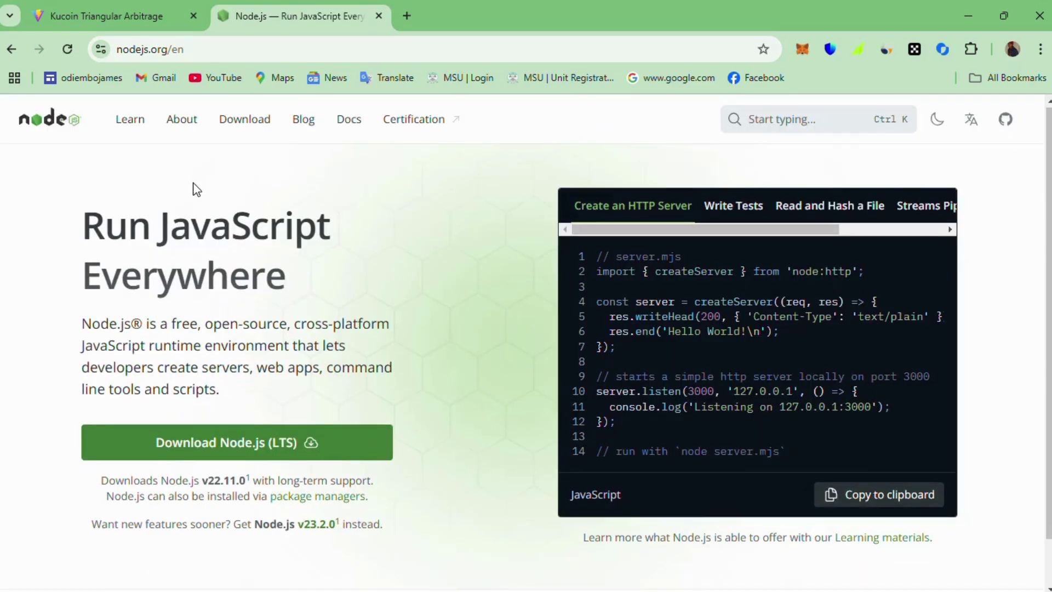
{"action": "left_click", "coordinate": [193, 16]}
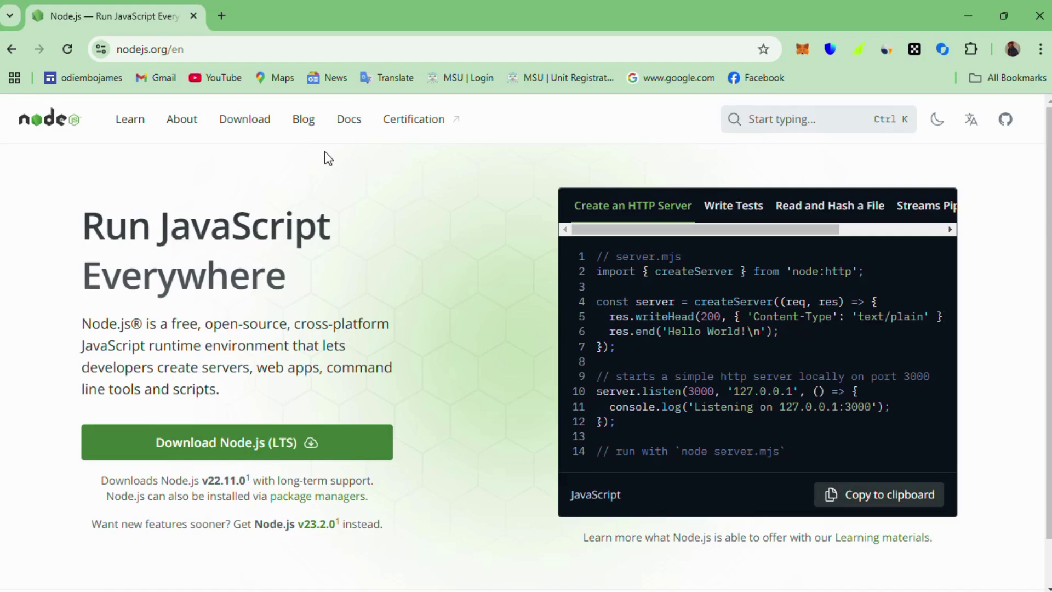
Extract the v32 zip to "Kucoin Triangular Arbitrage v32\" with WinRAR and open that folder
{"action": "left_click", "coordinate": [971, 22]}
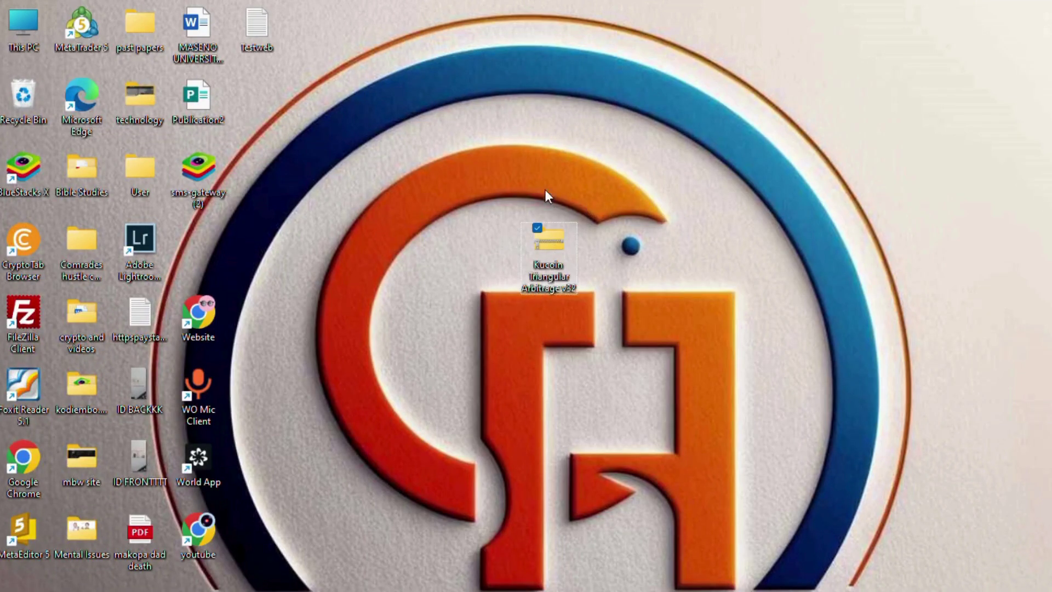
{"action": "mouse_move", "coordinate": [549, 242]}
{"action": "left_mouse_down"}
{"action": "mouse_move", "coordinate": [499, 257]}
{"action": "mouse_move", "coordinate": [519, 231]}
{"action": "left_mouse_up"}
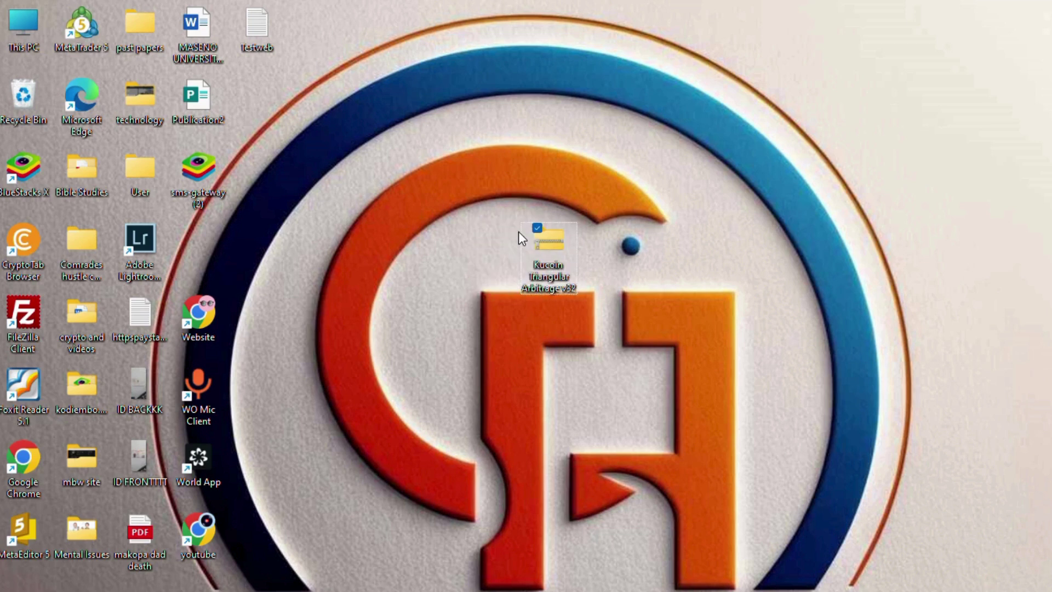
{"action": "right_click", "coordinate": [544, 262]}
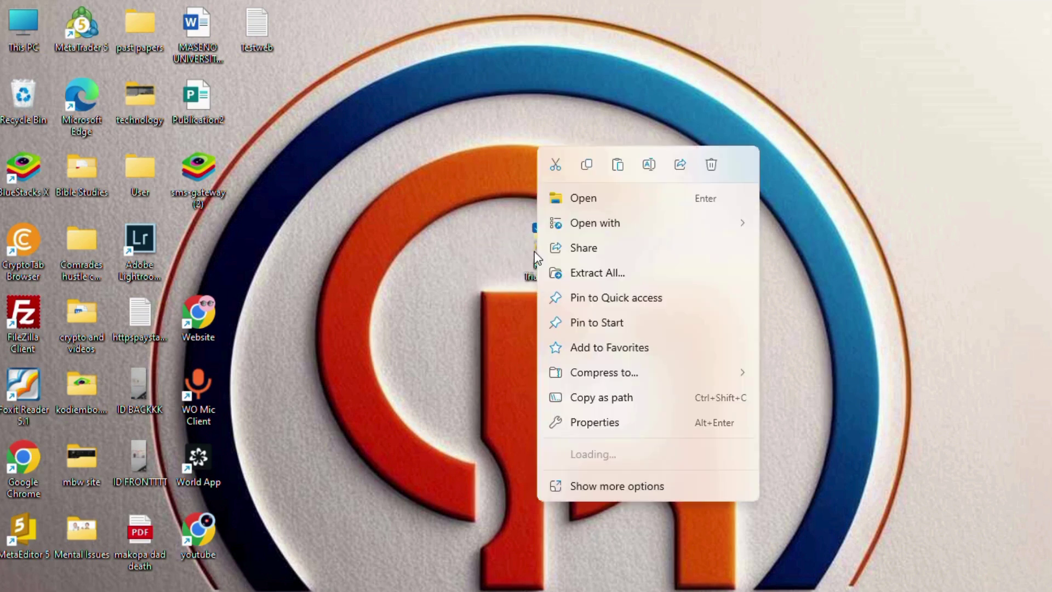
{"action": "mouse_move", "coordinate": [590, 454]}
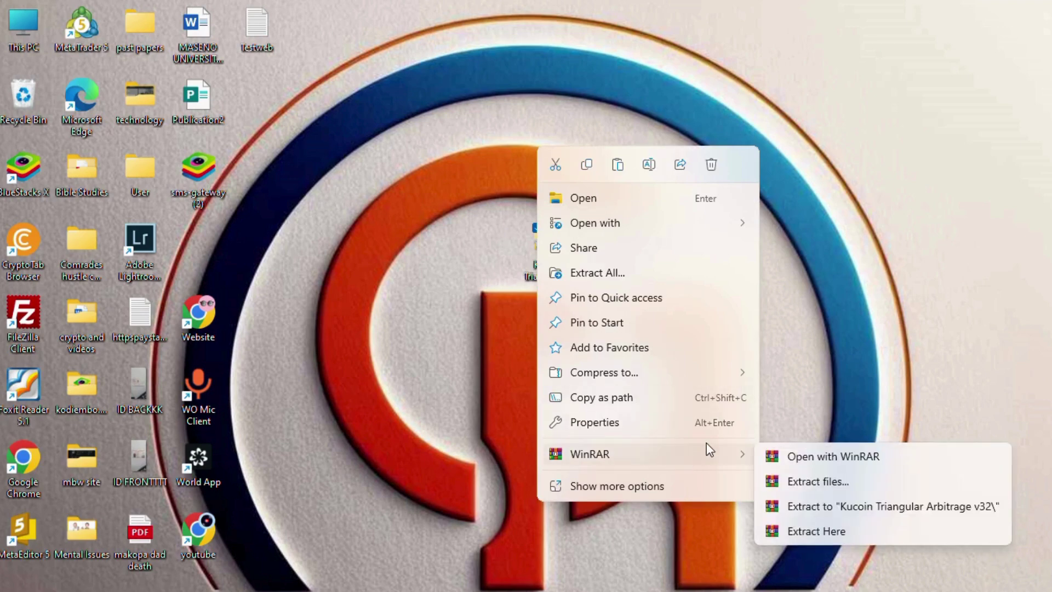
{"action": "left_click", "coordinate": [815, 510]}
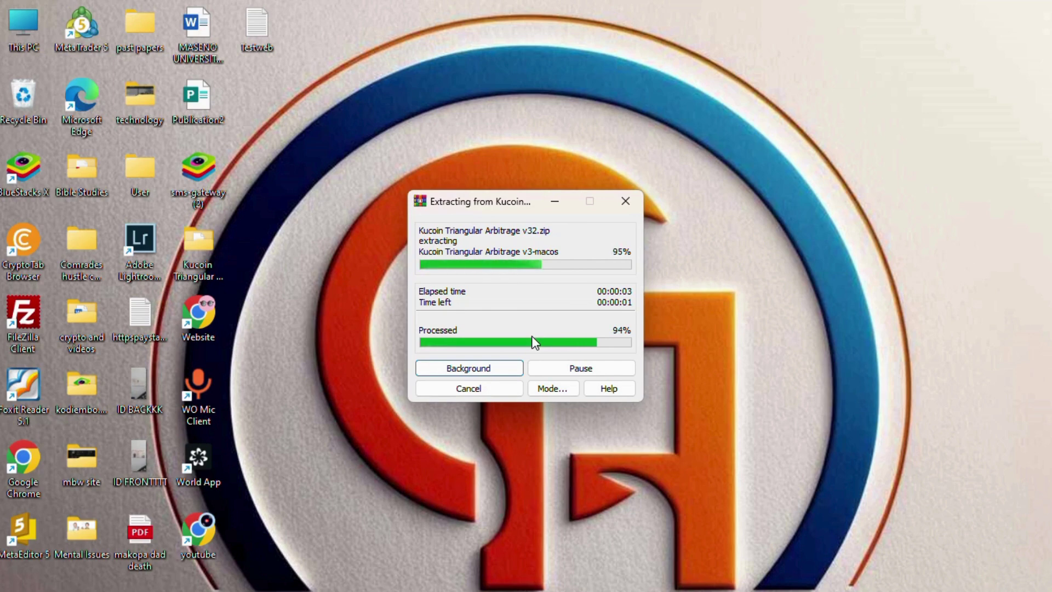
{"action": "left_click_drag", "start_coordinate": [198, 262], "coordinate": [433, 272]}
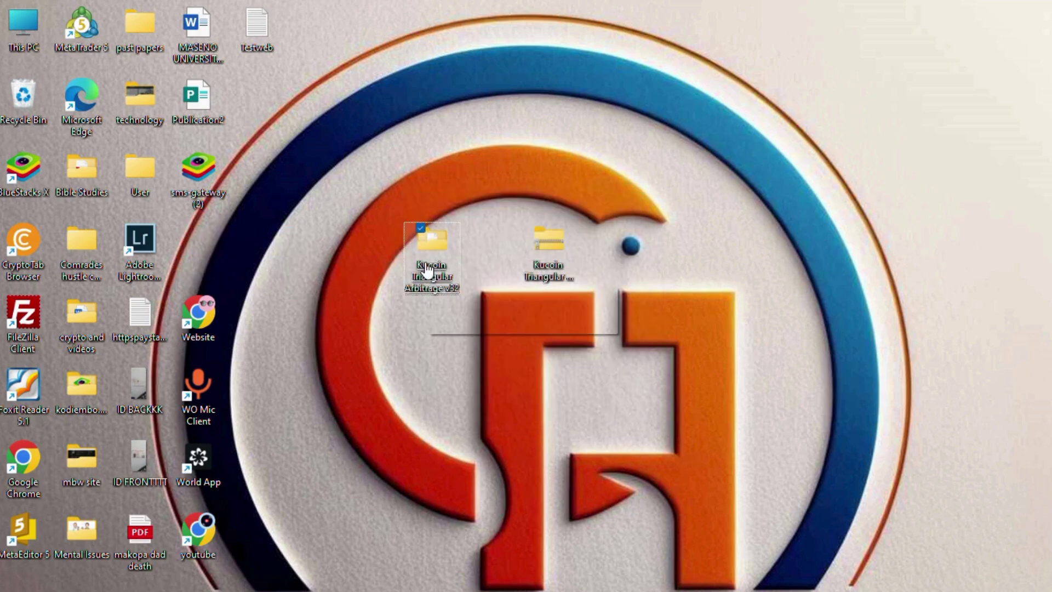
{"action": "double_click", "coordinate": [427, 271]}
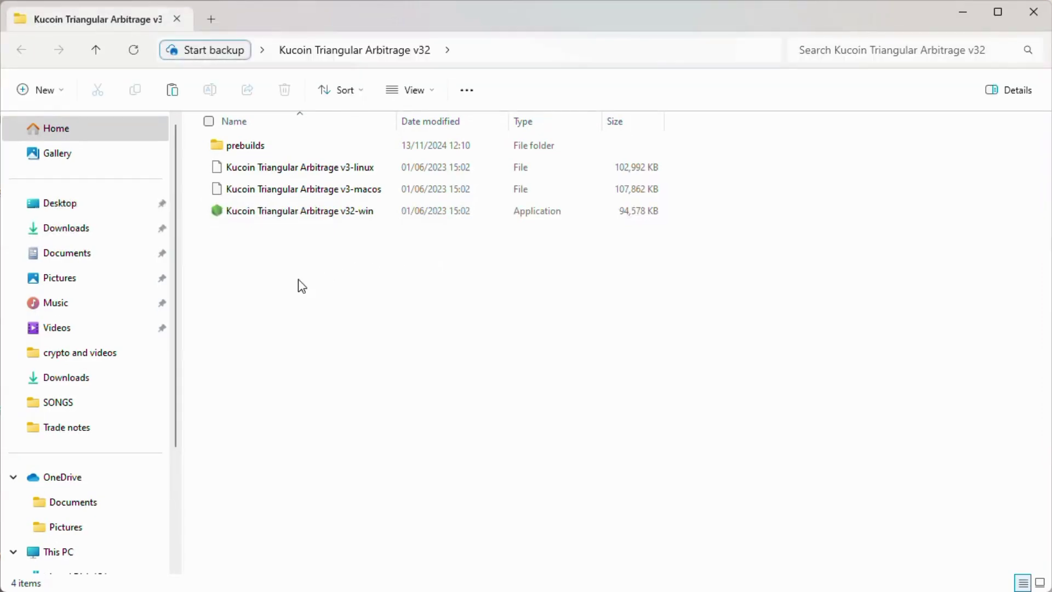
{"action": "left_click_drag", "start_coordinate": [299, 280], "coordinate": [272, 141]}
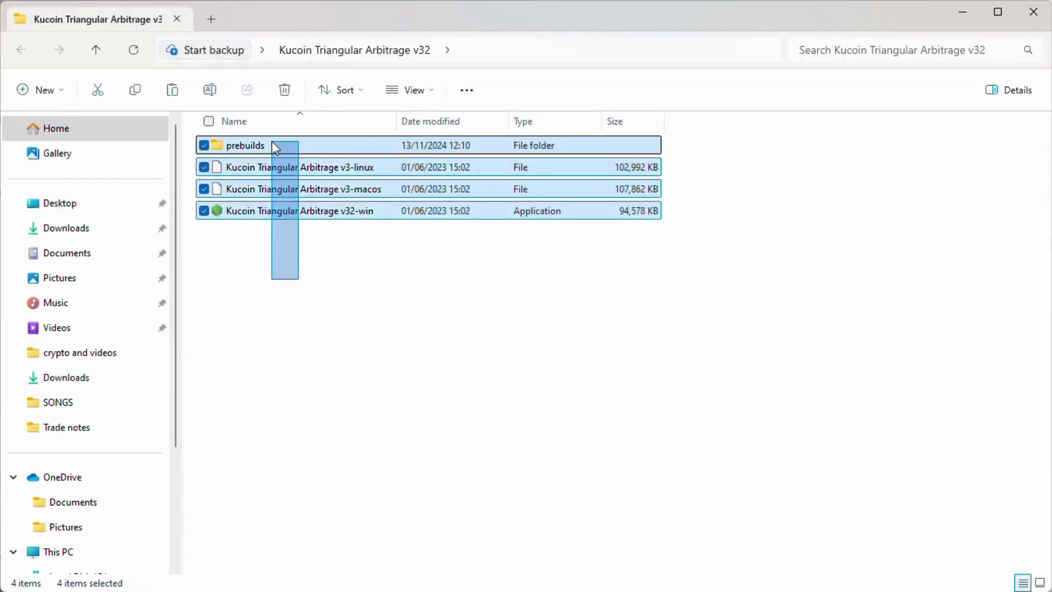
{"action": "left_click", "coordinate": [255, 306]}
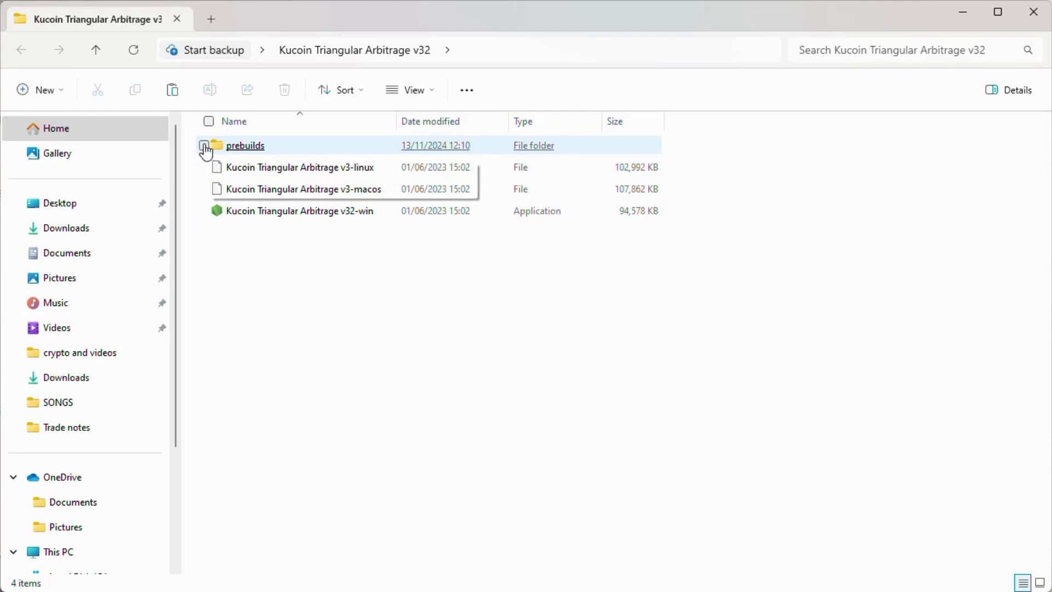
{"action": "left_click", "coordinate": [205, 146]}
{"action": "left_click", "coordinate": [252, 285]}
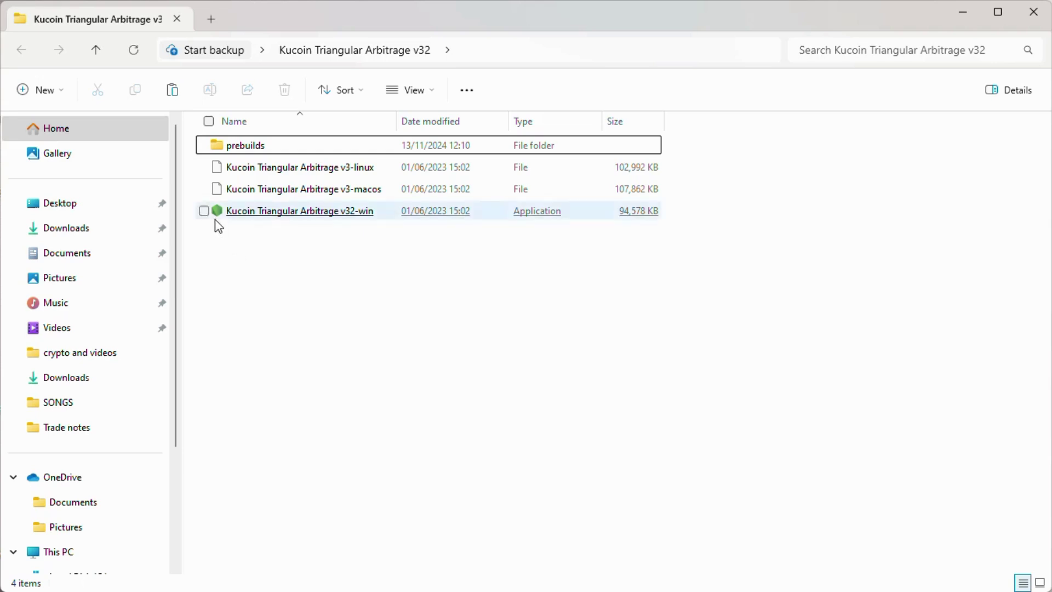
{"action": "left_click_drag", "start_coordinate": [262, 236], "coordinate": [263, 169]}
{"action": "left_click", "coordinate": [263, 254]}
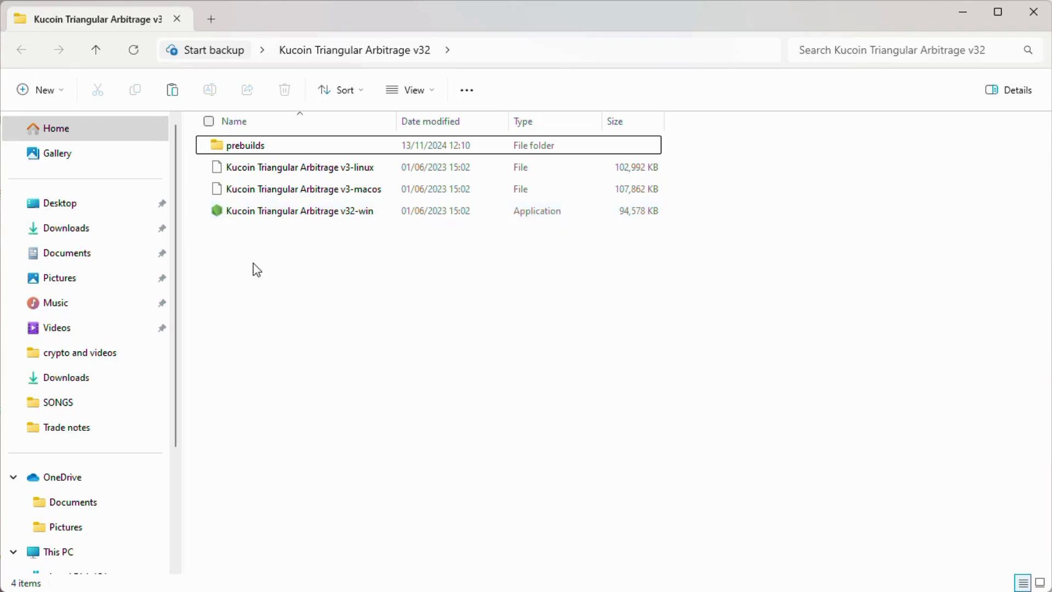
{"action": "double_click", "coordinate": [255, 212]}
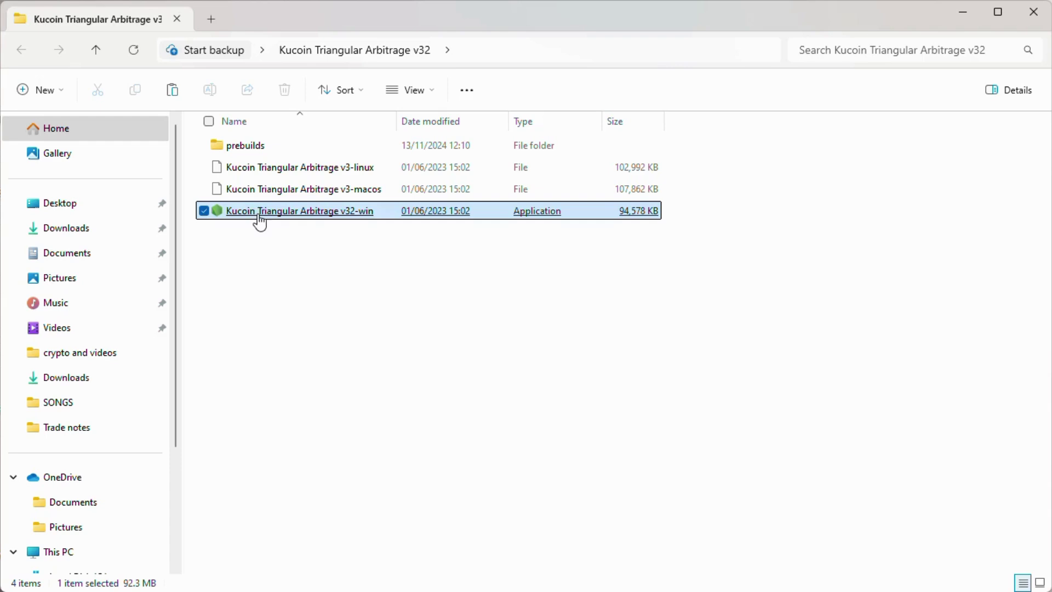
Run v32-win as administrator, choosing Run anyway on the SmartScreen warning
{"action": "right_click", "coordinate": [258, 220]}
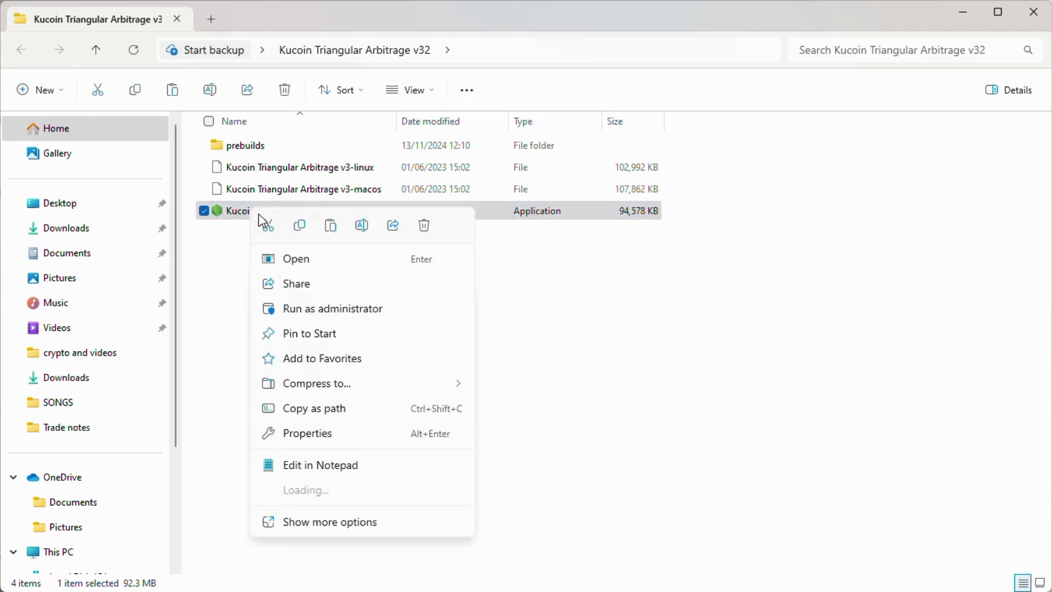
{"action": "left_click", "coordinate": [317, 310]}
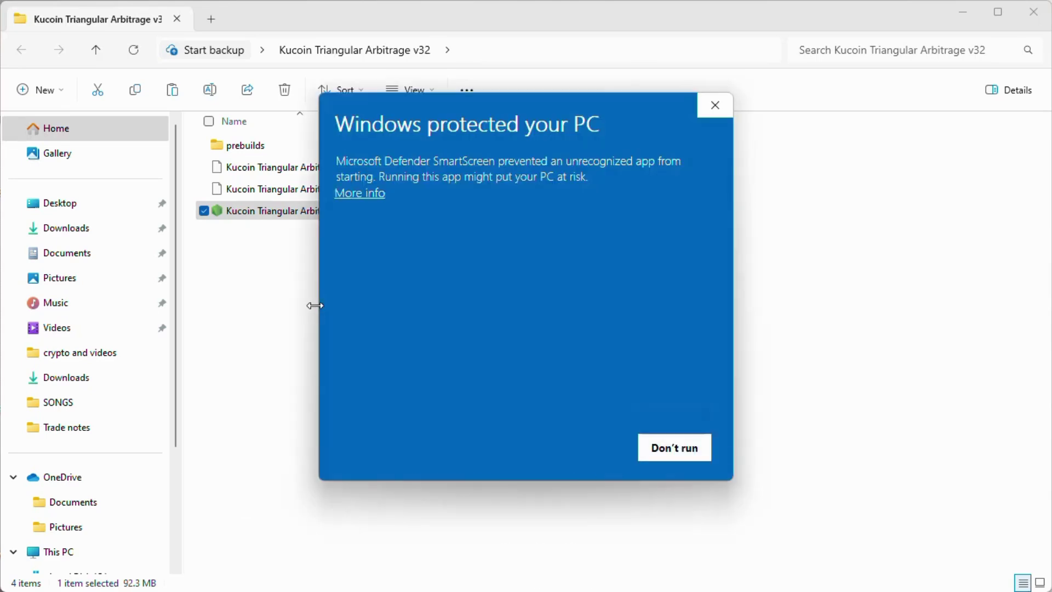
{"action": "left_click", "coordinate": [353, 198]}
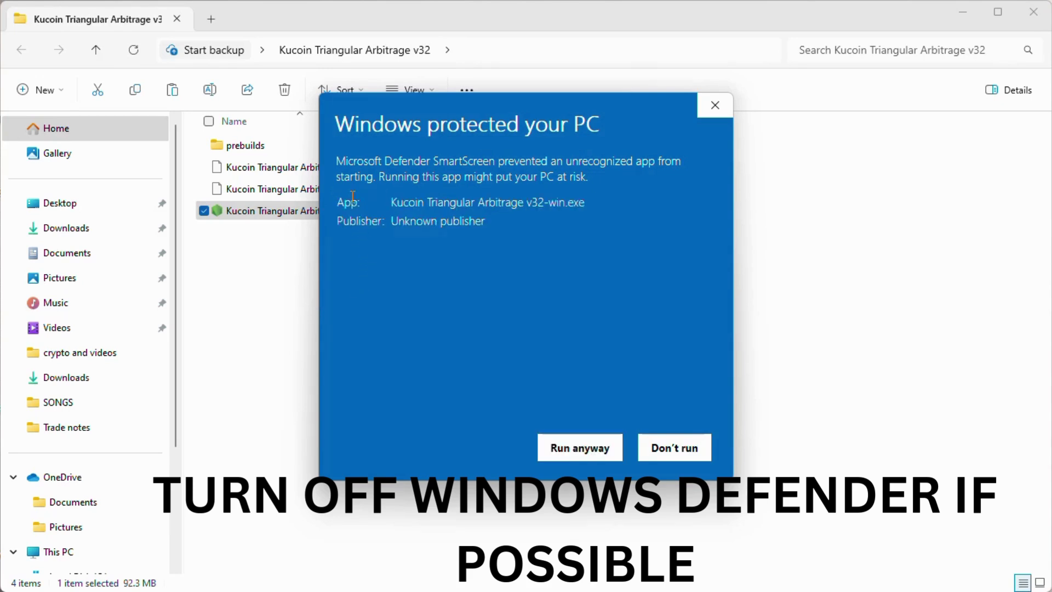
{"action": "left_click", "coordinate": [543, 442]}
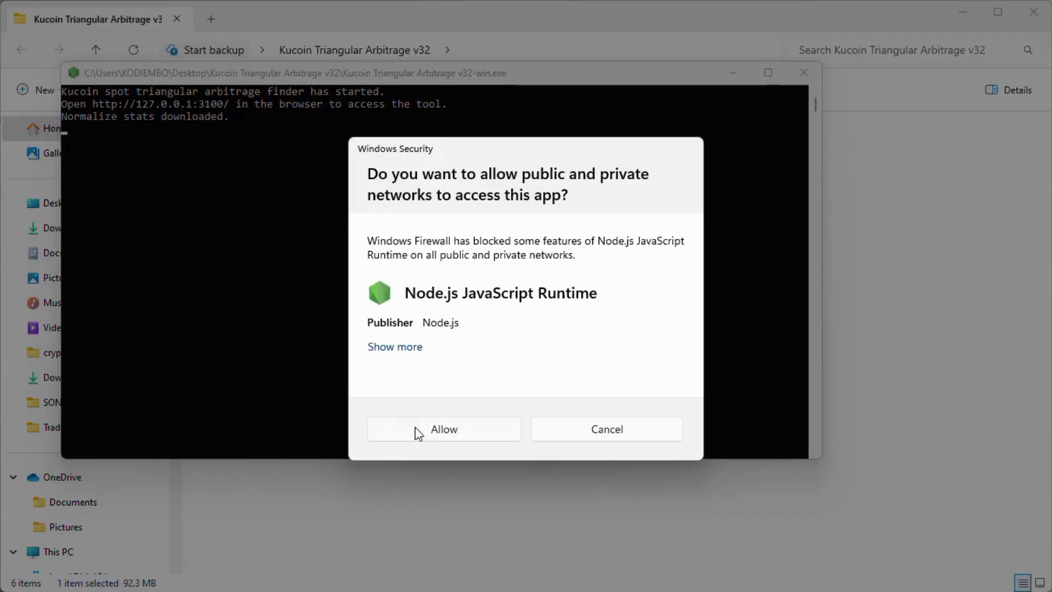
{"action": "left_click", "coordinate": [429, 437]}
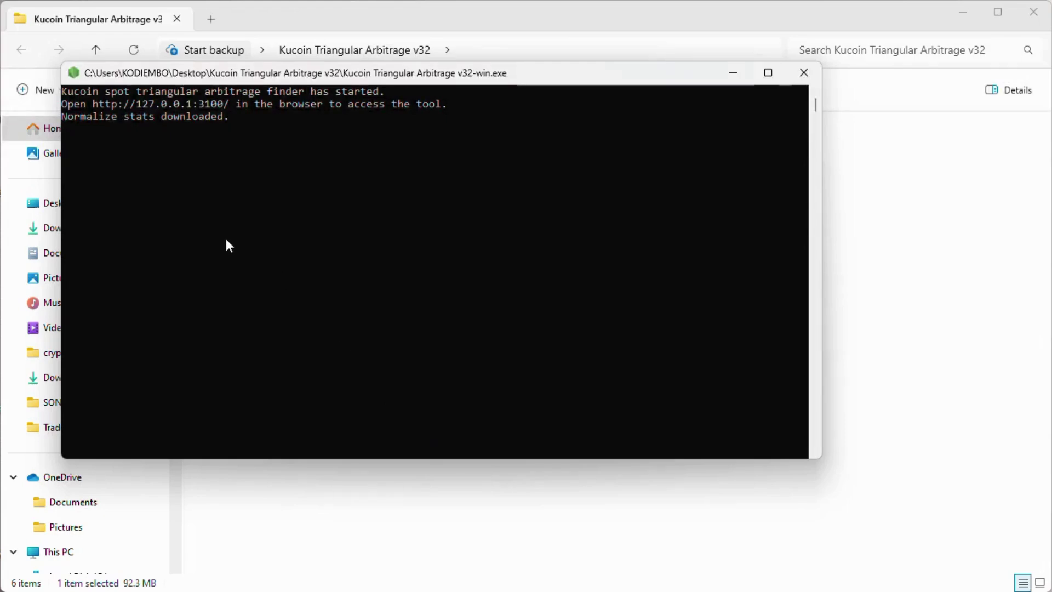
{"action": "scroll", "coordinate": [224, 245], "scroll_direction": "up", "scroll_amount": 2, "text": "ctrl"}
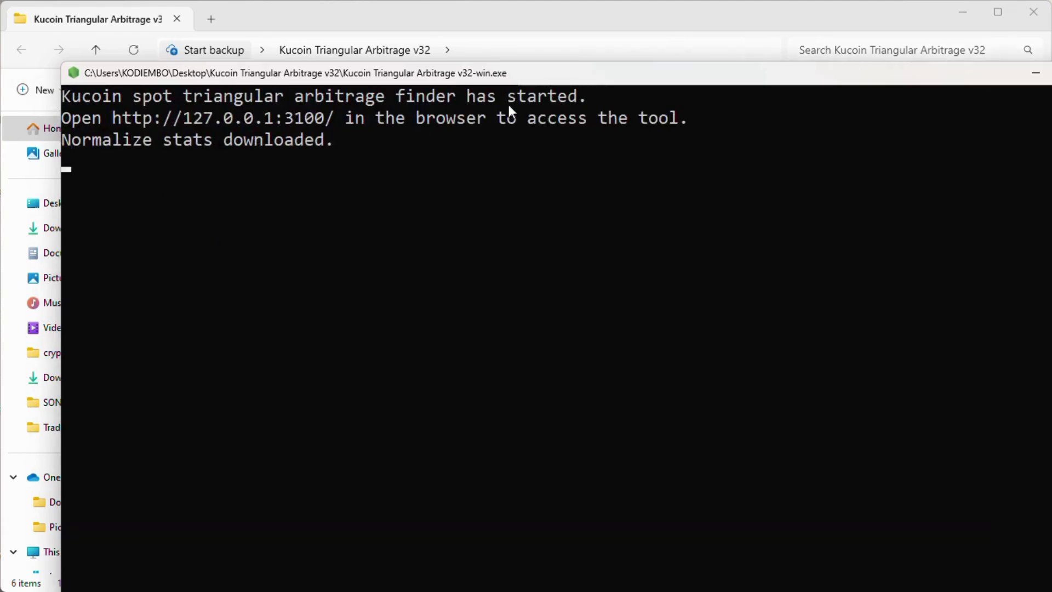
{"action": "left_click_drag", "start_coordinate": [113, 118], "coordinate": [321, 124]}
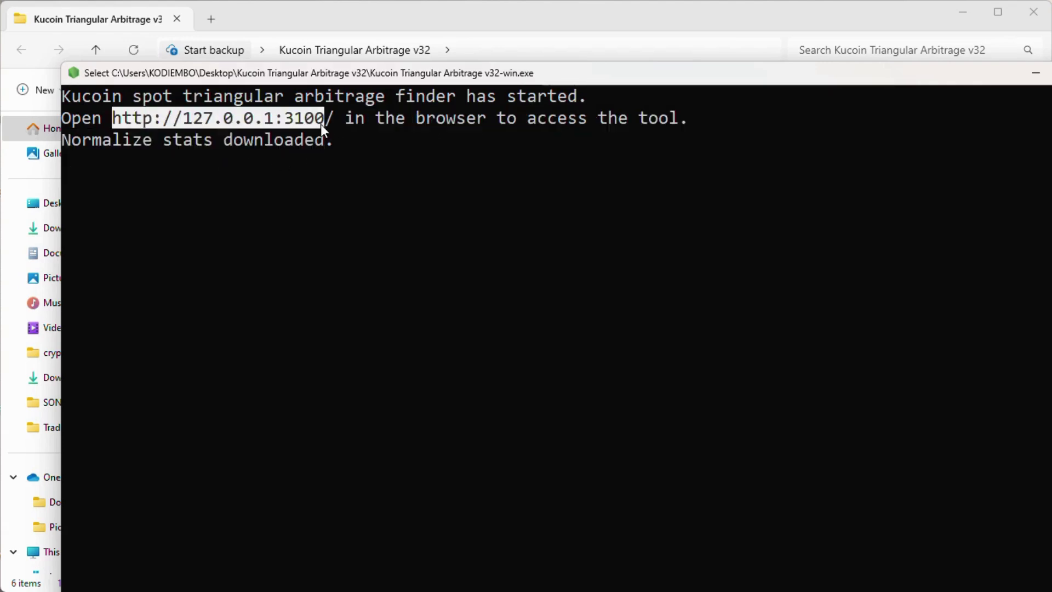
{"action": "right_click", "coordinate": [320, 124]}
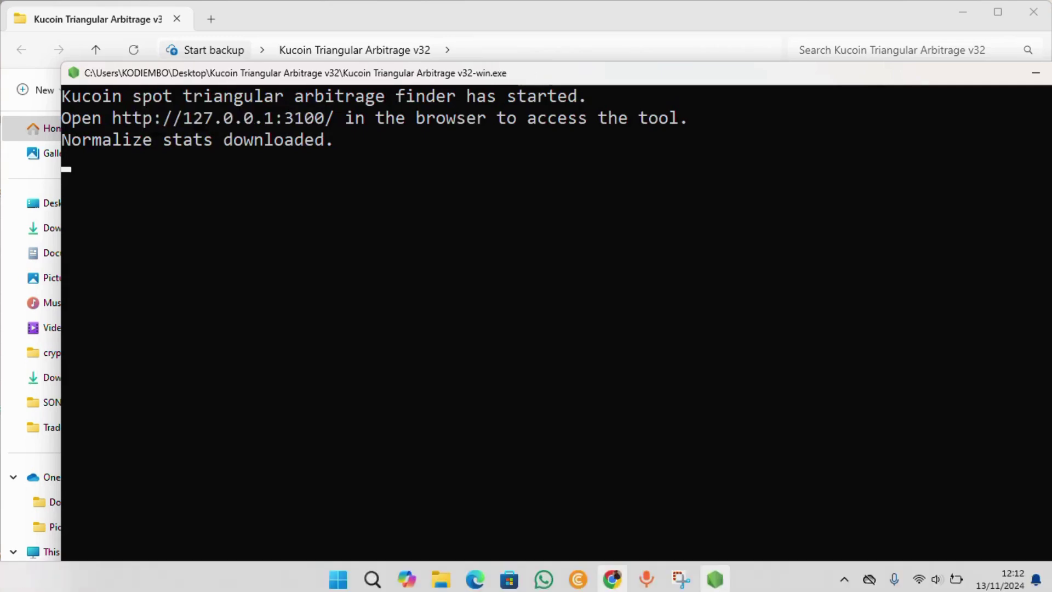
{"action": "left_click", "coordinate": [612, 580]}
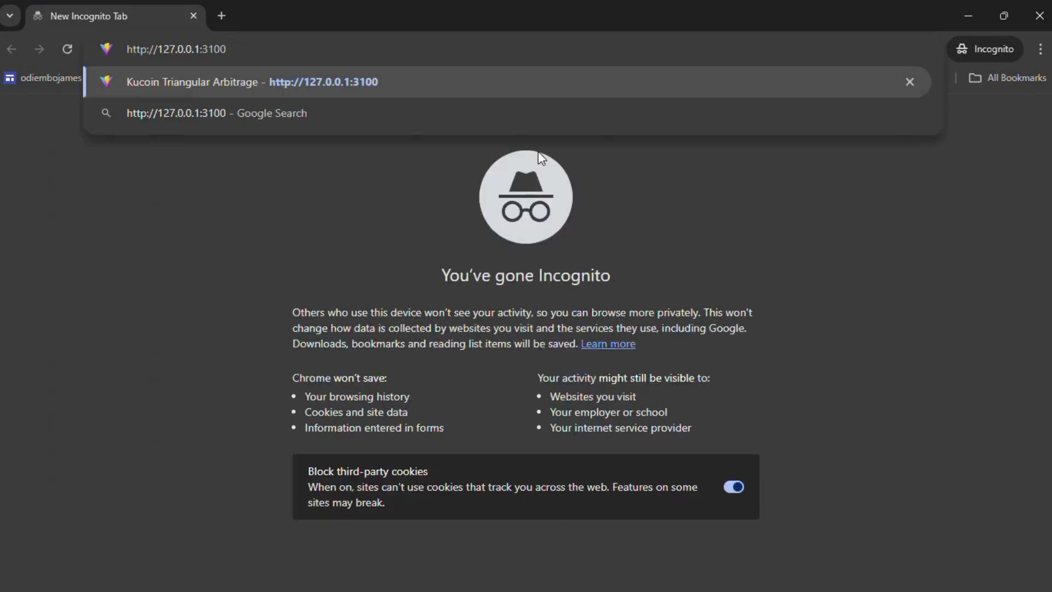
Load the local dashboard and set Market to USDT, Amount to 5, Show Top to 3
{"action": "key", "text": "Return"}
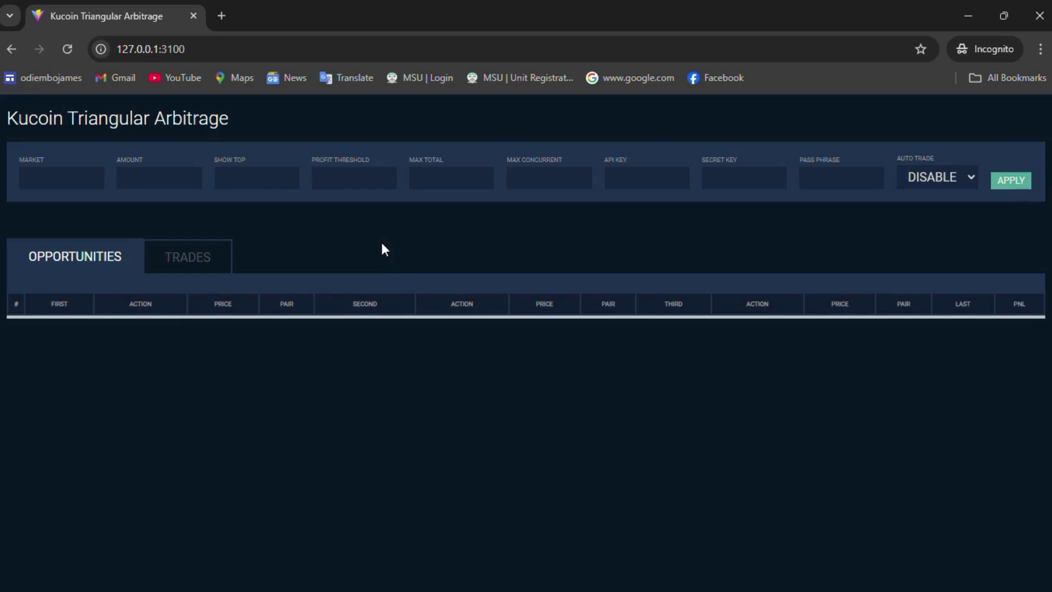
{"action": "left_click", "coordinate": [36, 181]}
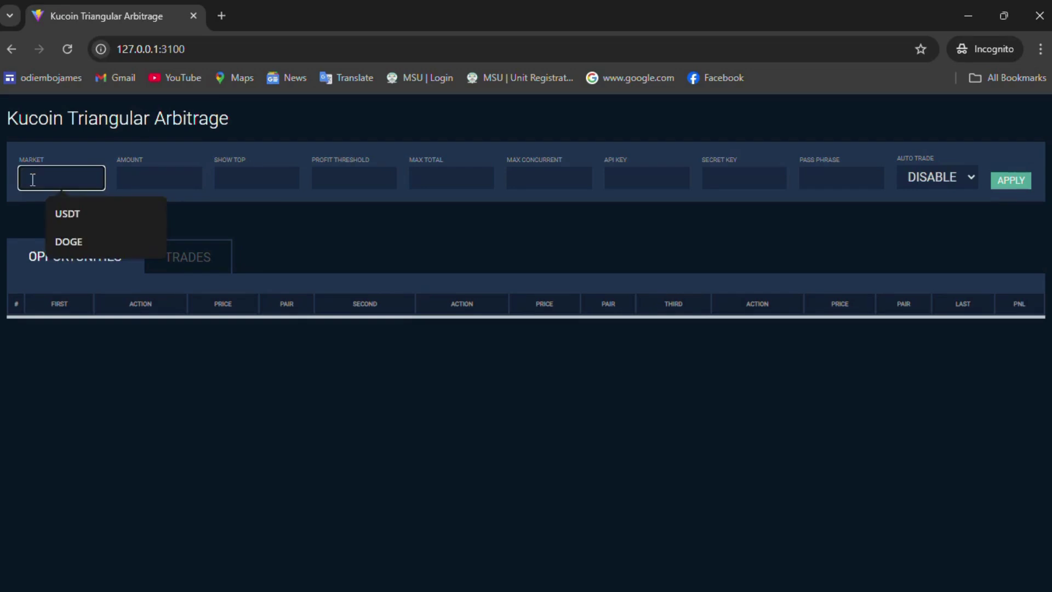
{"action": "left_click", "coordinate": [70, 212]}
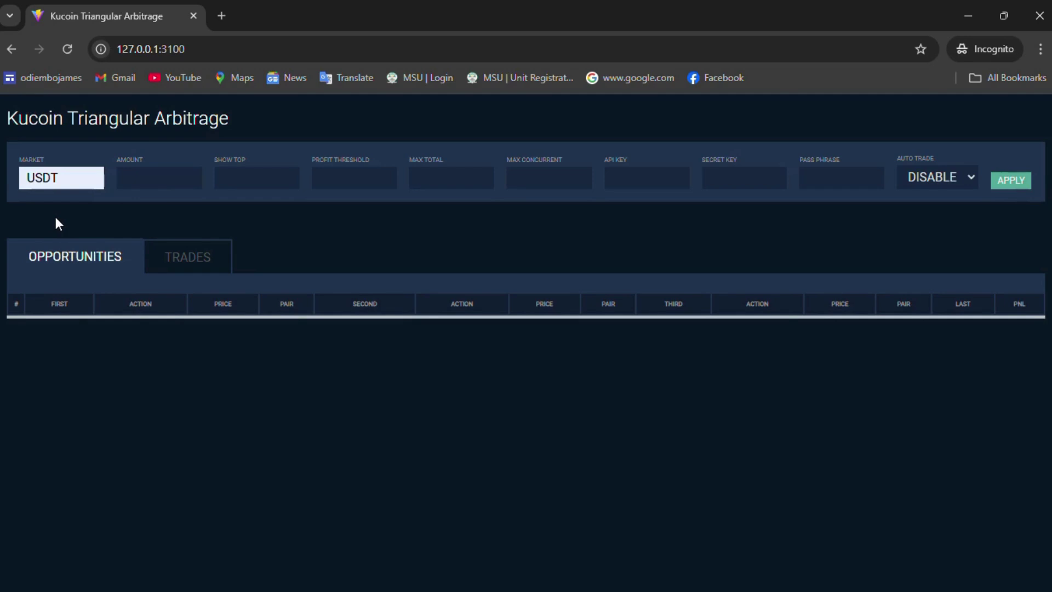
{"action": "left_click", "coordinate": [134, 177]}
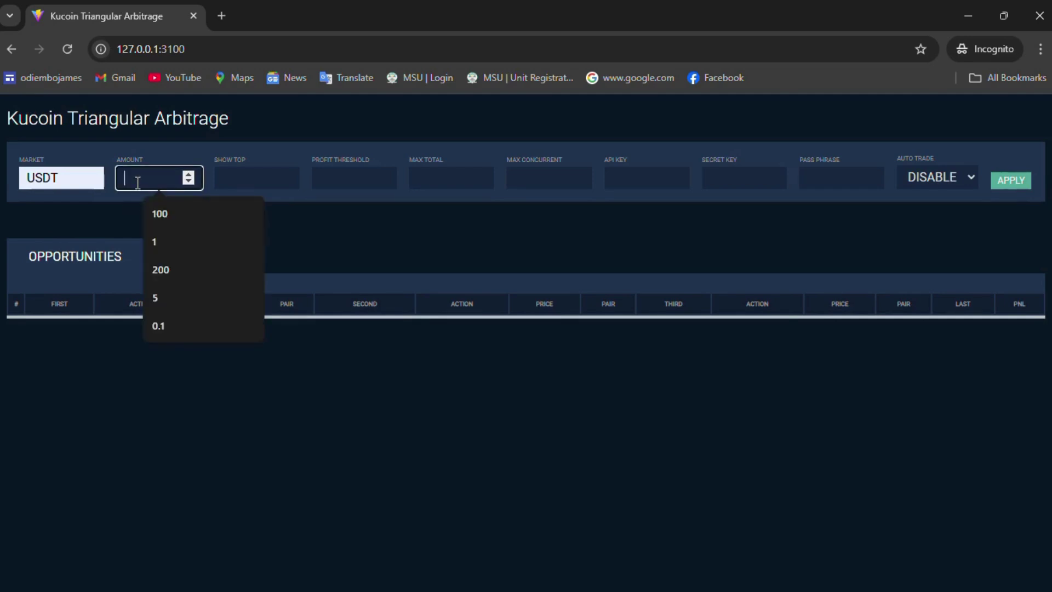
{"action": "left_click", "coordinate": [163, 297]}
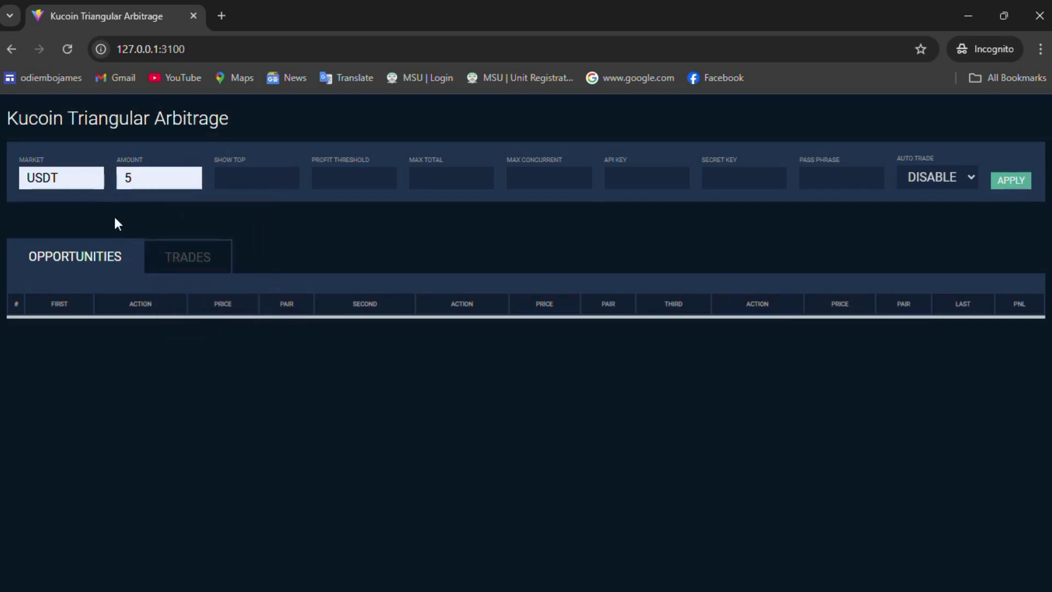
{"action": "left_click", "coordinate": [216, 178]}
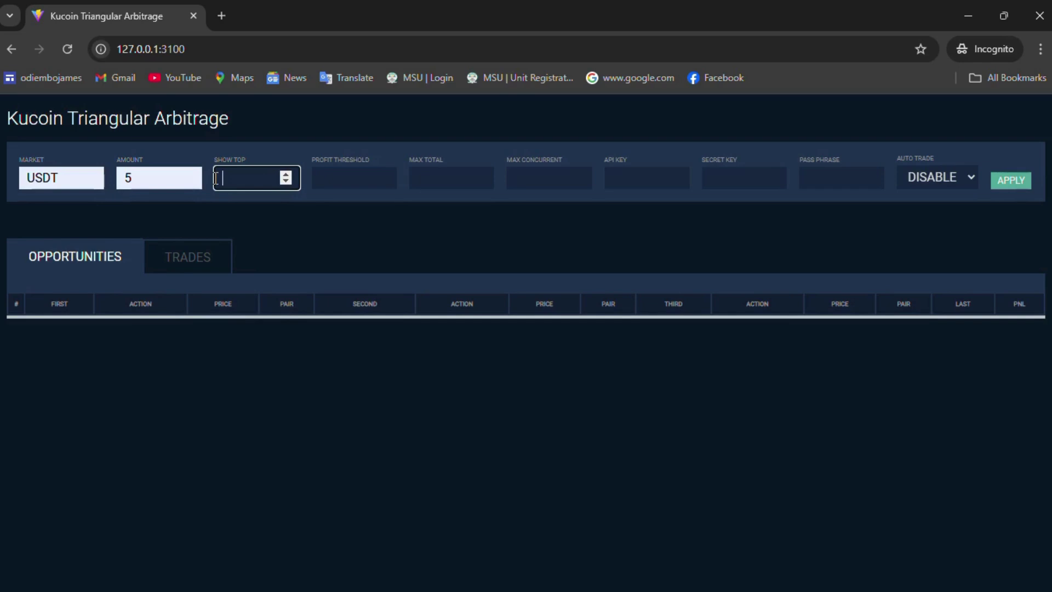
{"action": "type", "text": "3"}
{"action": "left_click", "coordinate": [183, 220]}
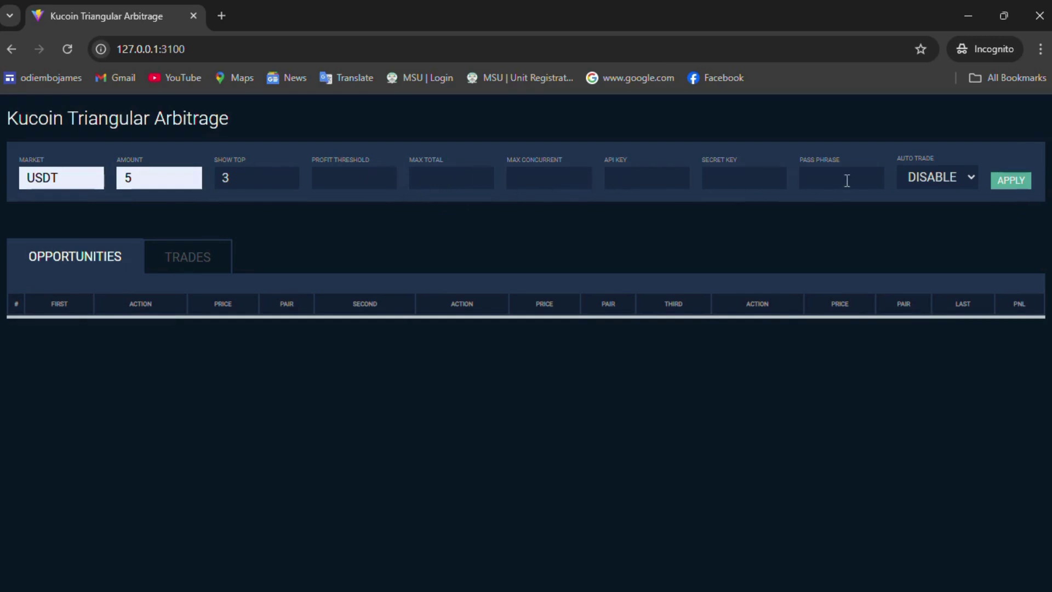
{"action": "left_click", "coordinate": [940, 178]}
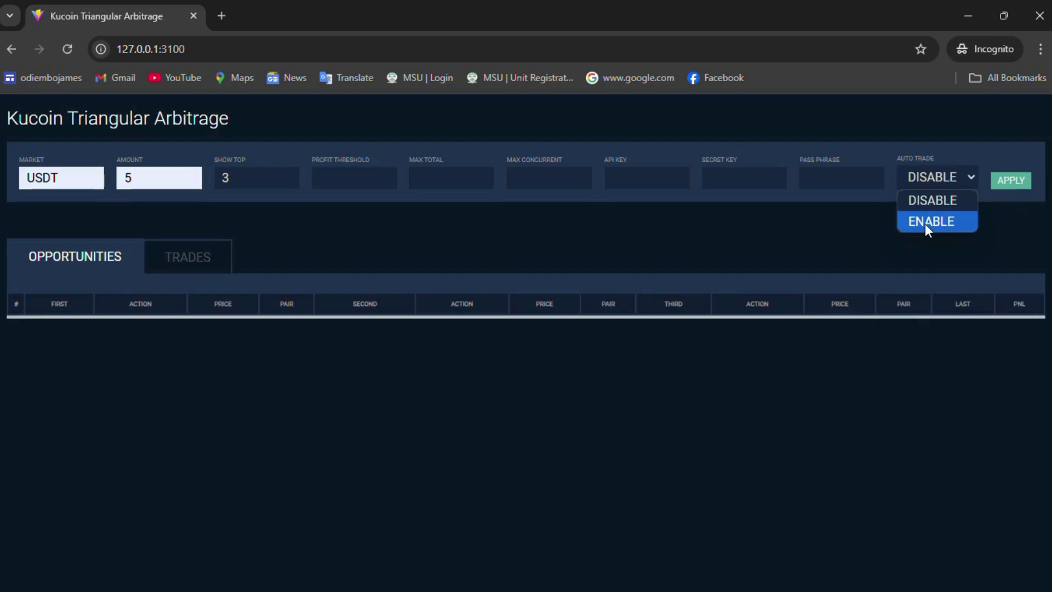
{"action": "left_click", "coordinate": [924, 224]}
{"action": "left_click", "coordinate": [928, 176]}
{"action": "left_click", "coordinate": [930, 199]}
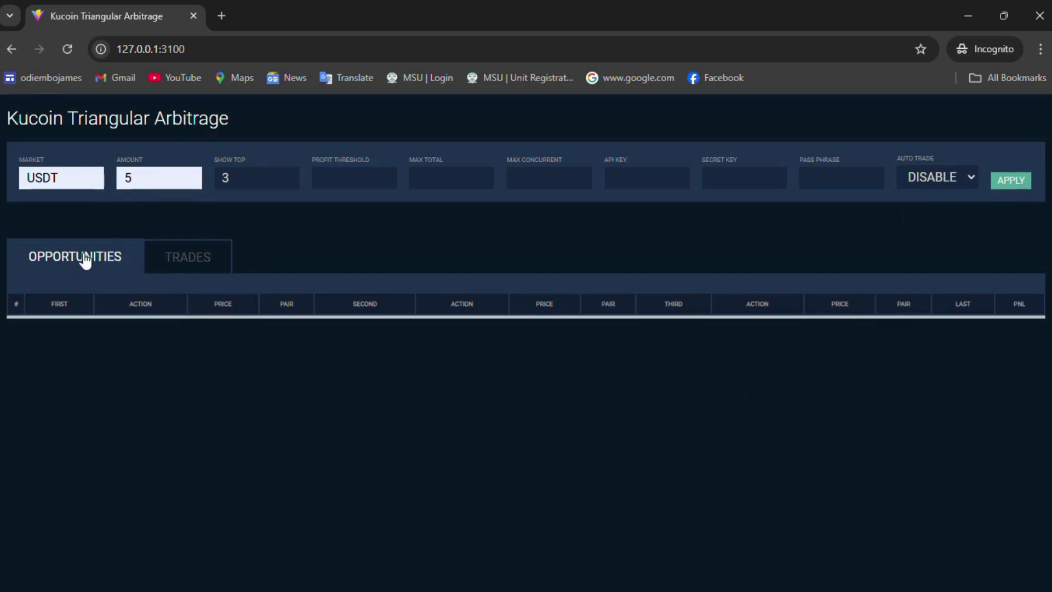
{"action": "left_click", "coordinate": [174, 259]}
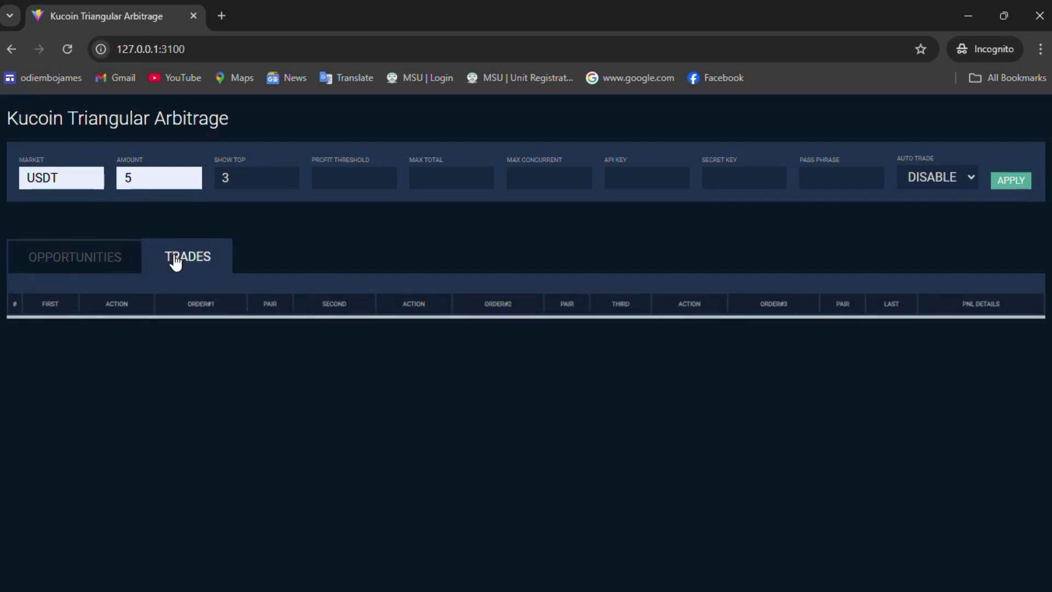
{"action": "left_click", "coordinate": [72, 265]}
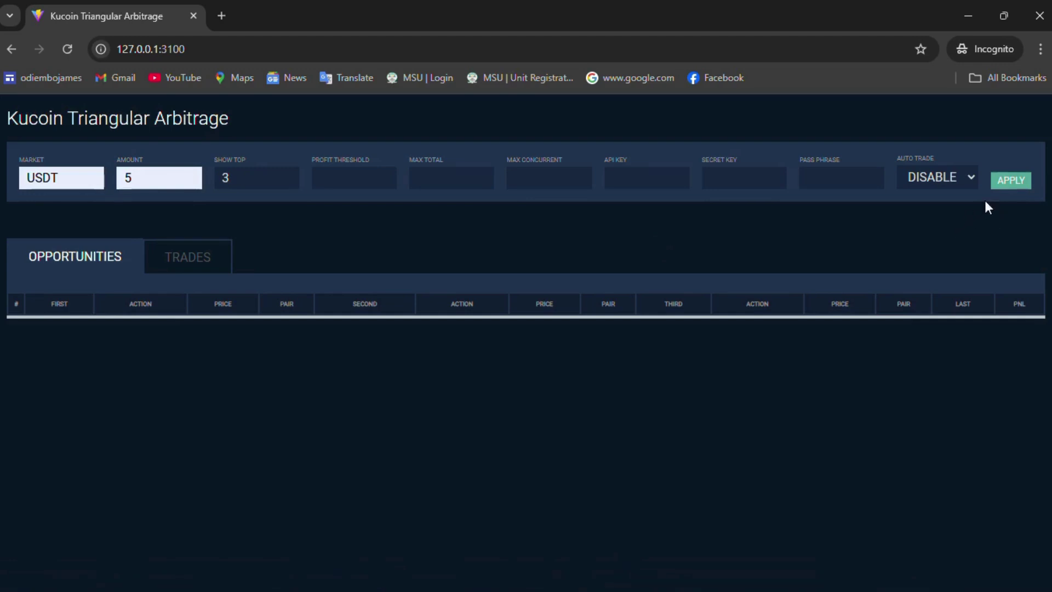
Apply the settings and watch the console identify 2778 paths and open websockets
{"action": "left_click", "coordinate": [1009, 190]}
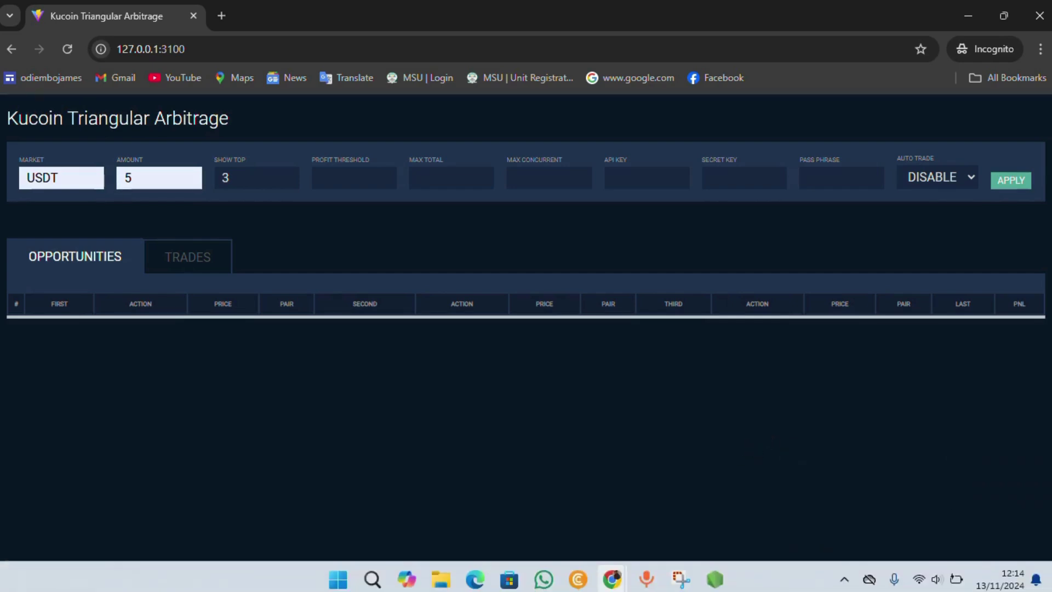
{"action": "left_click", "coordinate": [716, 580]}
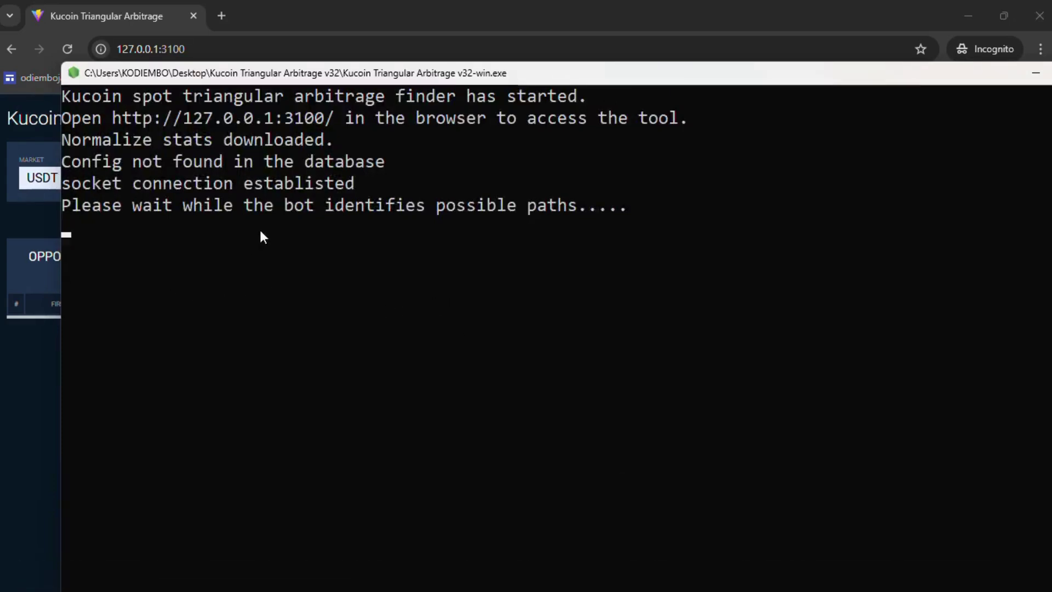
{"action": "scroll", "coordinate": [321, 267], "scroll_direction": "down", "scroll_amount": 5, "text": "ctrl"}
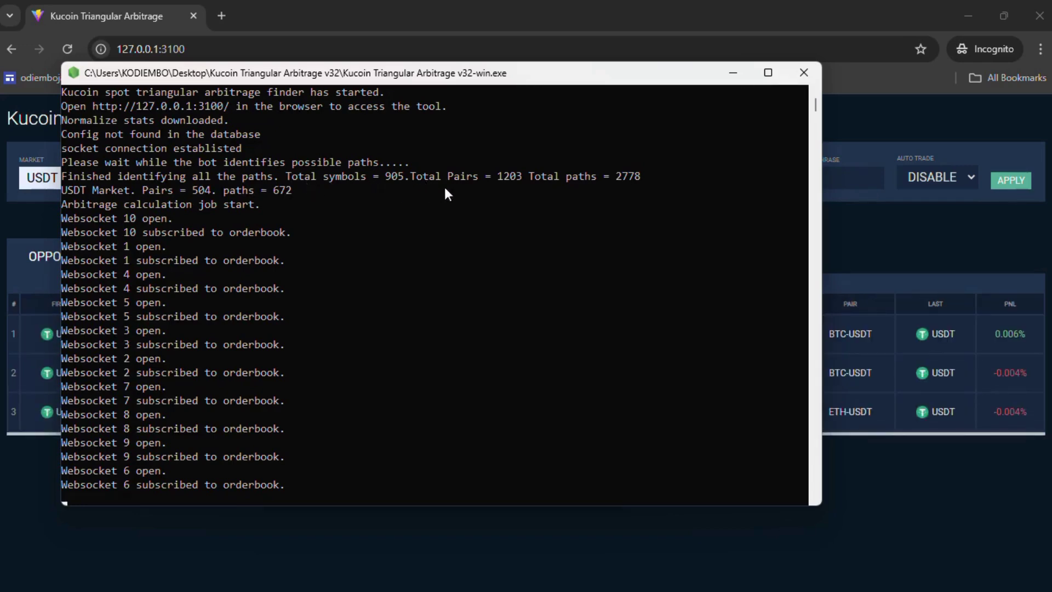
Minimize the console to watch the three USDT opportunities update with live PNL
{"action": "left_click", "coordinate": [733, 74]}
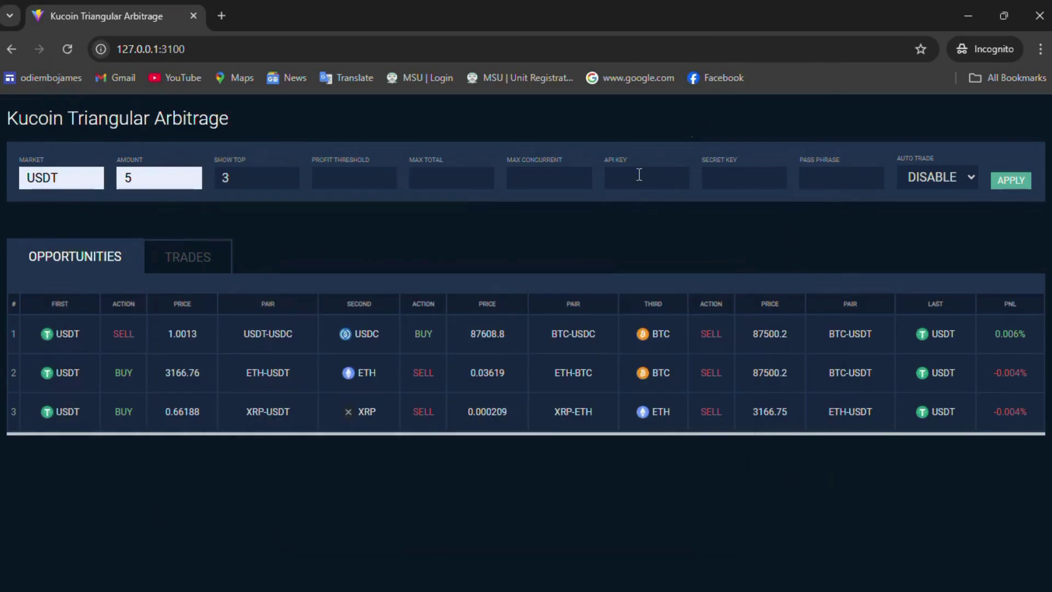